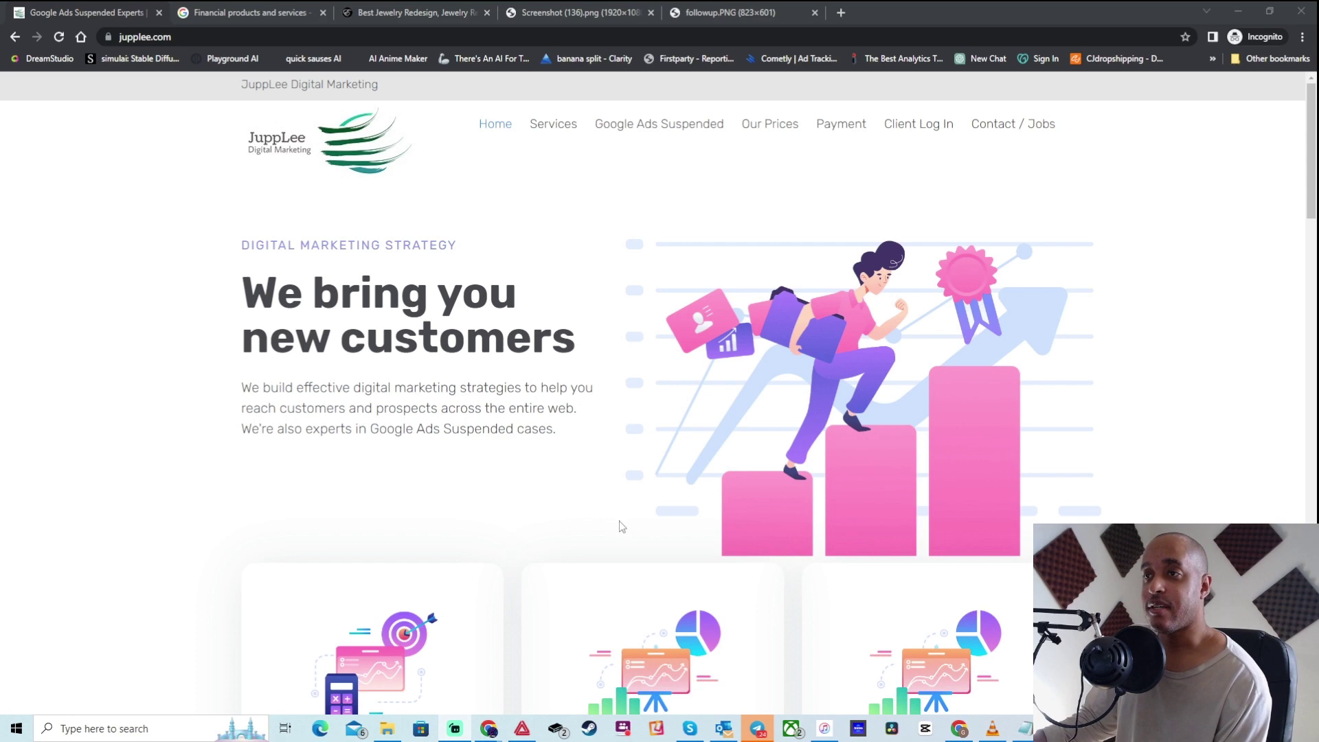
# - Switch from the JuppLee homepage to the Enalie Jewelers store homepage tab
pyautogui.click(398, 13)
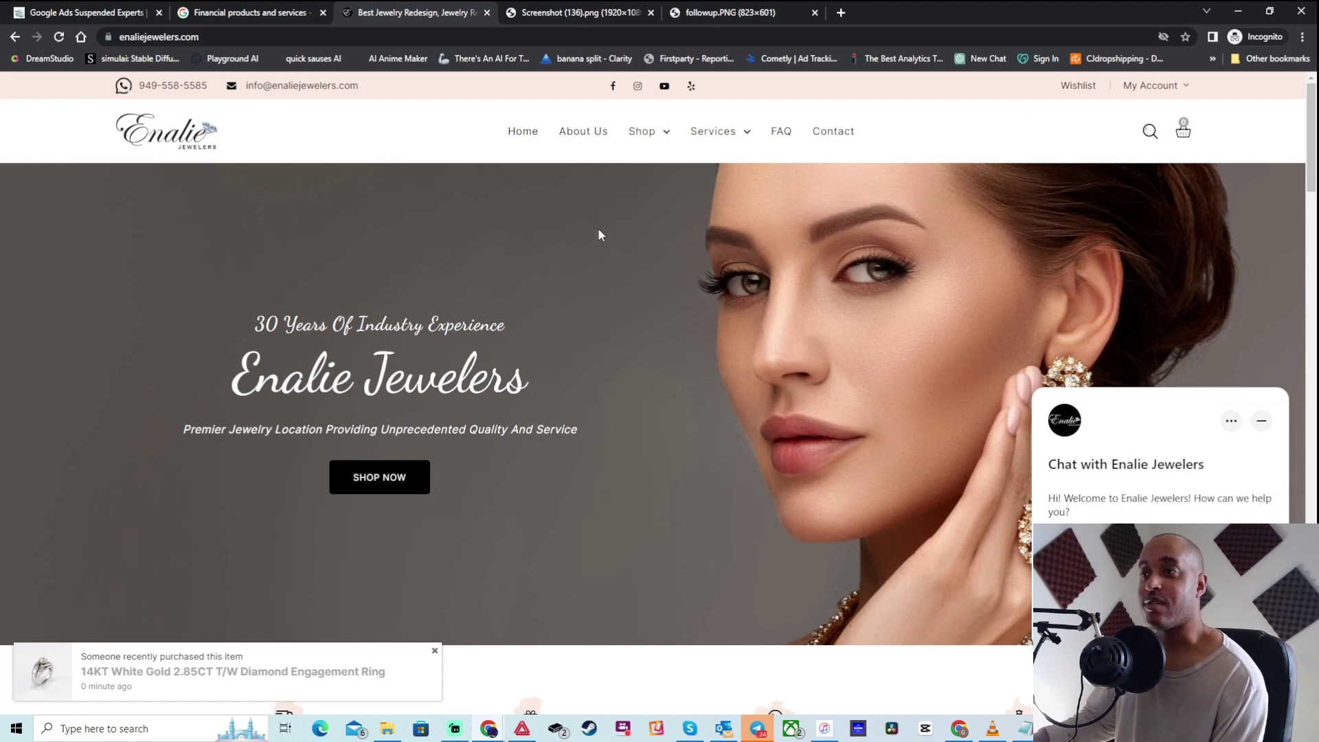
# - Glance at the suspended Google Ads account screenshot, then close the Enalie Jewelers chat window
pyautogui.click(566, 18)
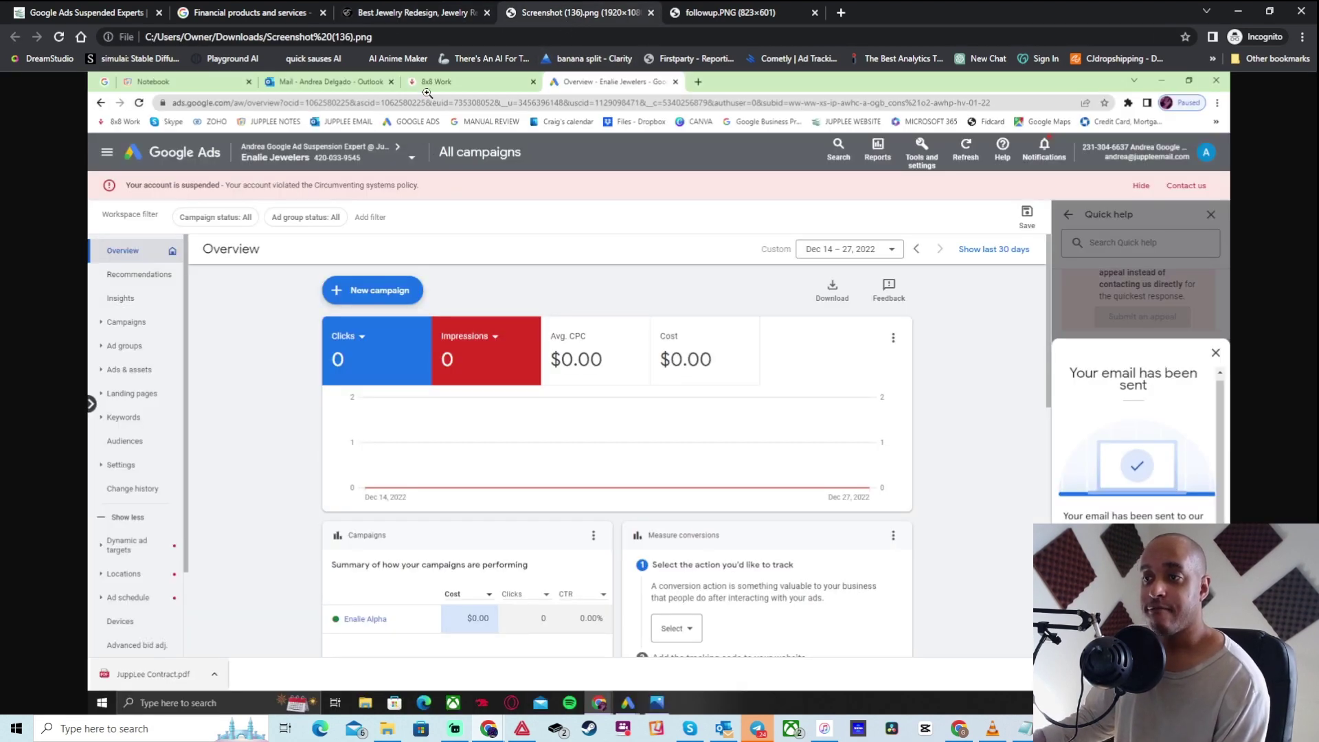
pyautogui.click(411, 15)
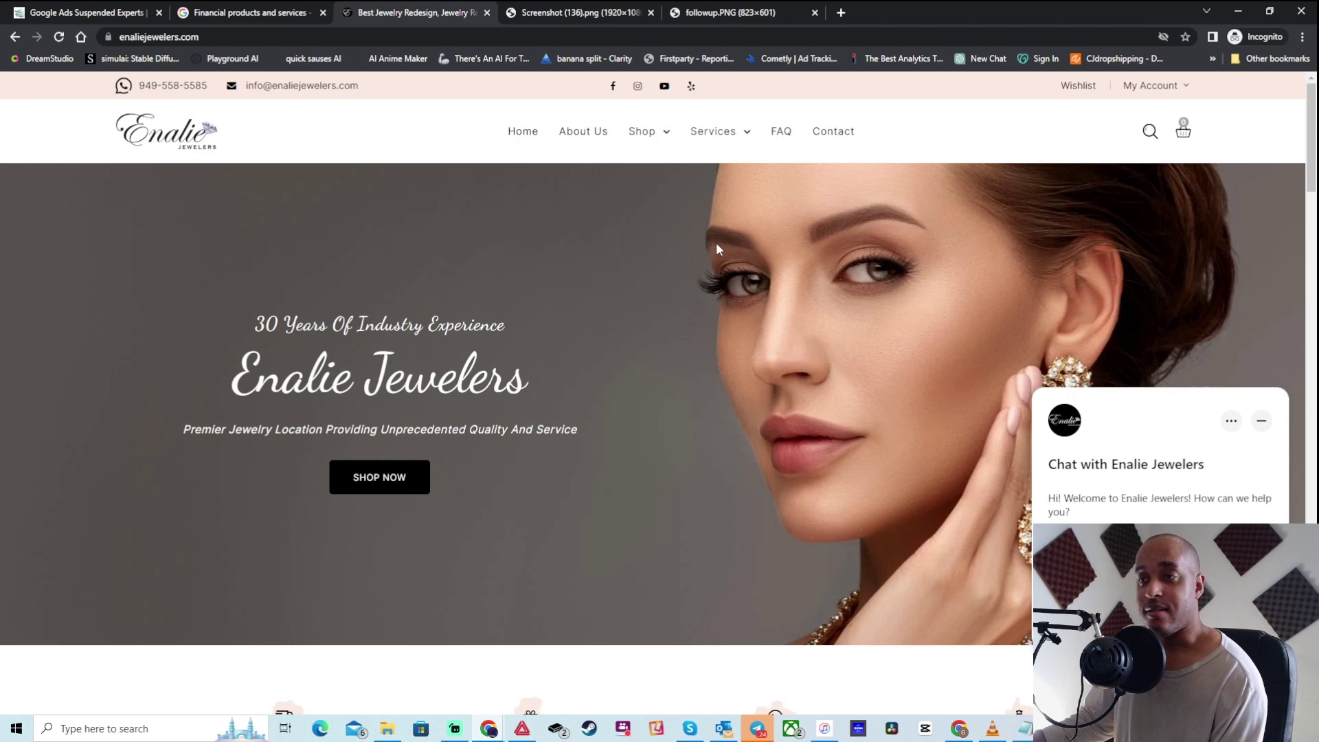
pyautogui.scroll(-1, 712, 284)
pyautogui.scroll(-4, 708, 284)
pyautogui.scroll(-2, 707, 287)
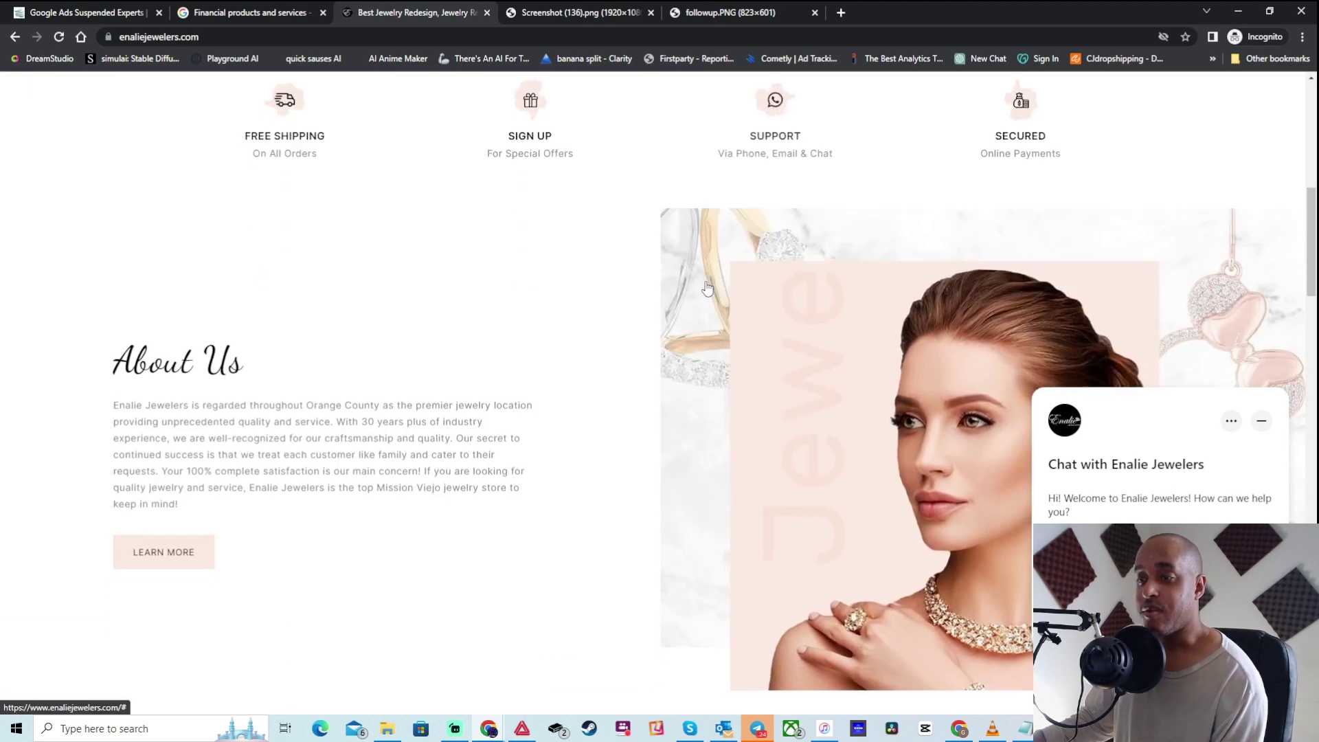
pyautogui.scroll(-4, 707, 289)
pyautogui.scroll(-3, 707, 289)
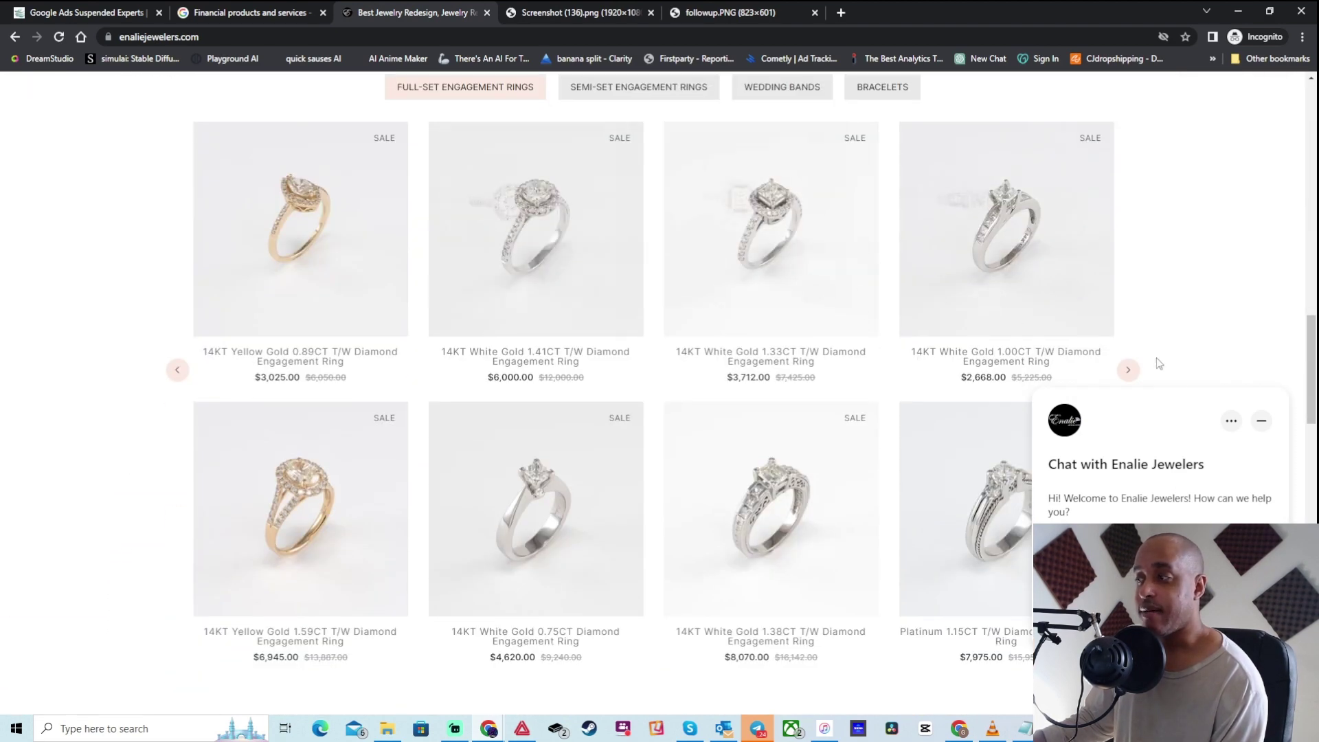
pyautogui.click(1264, 422)
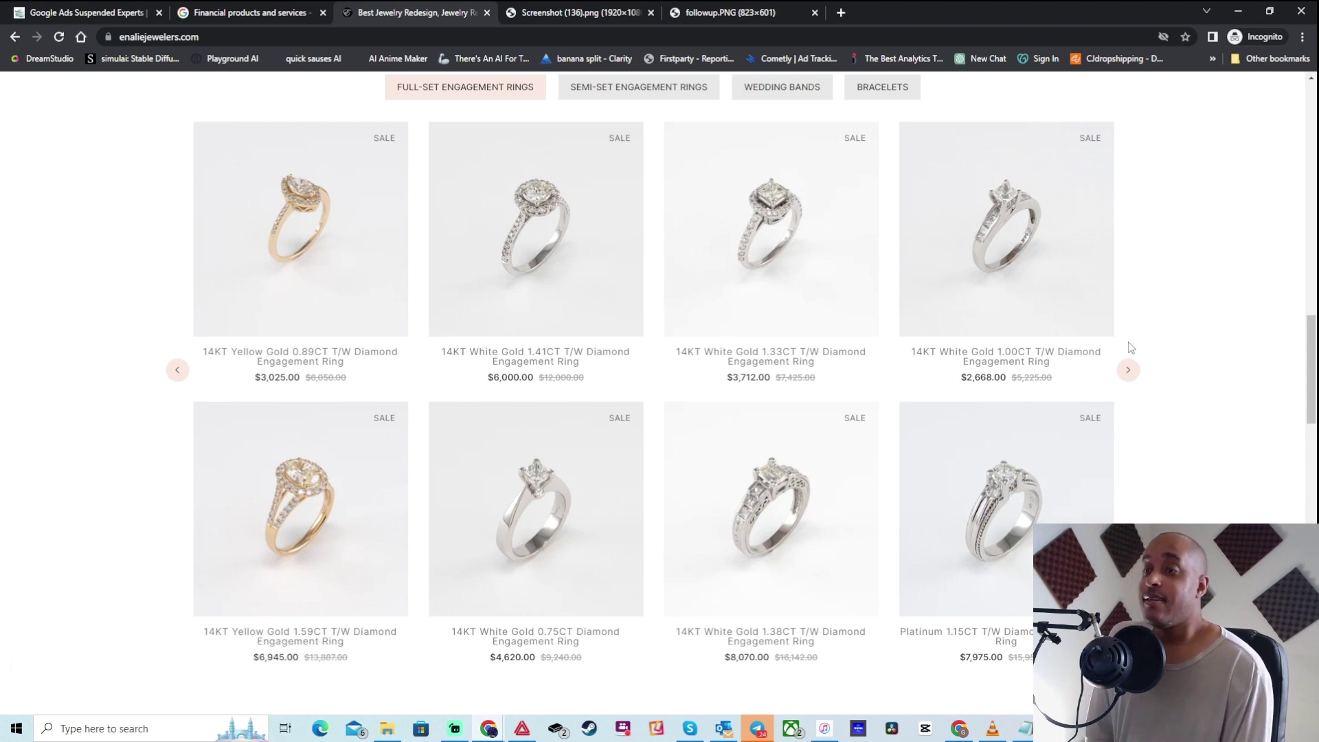
# - On the Financial products and services policy, highlight the Personal loans definition and its examples line
pyautogui.click(236, 15)
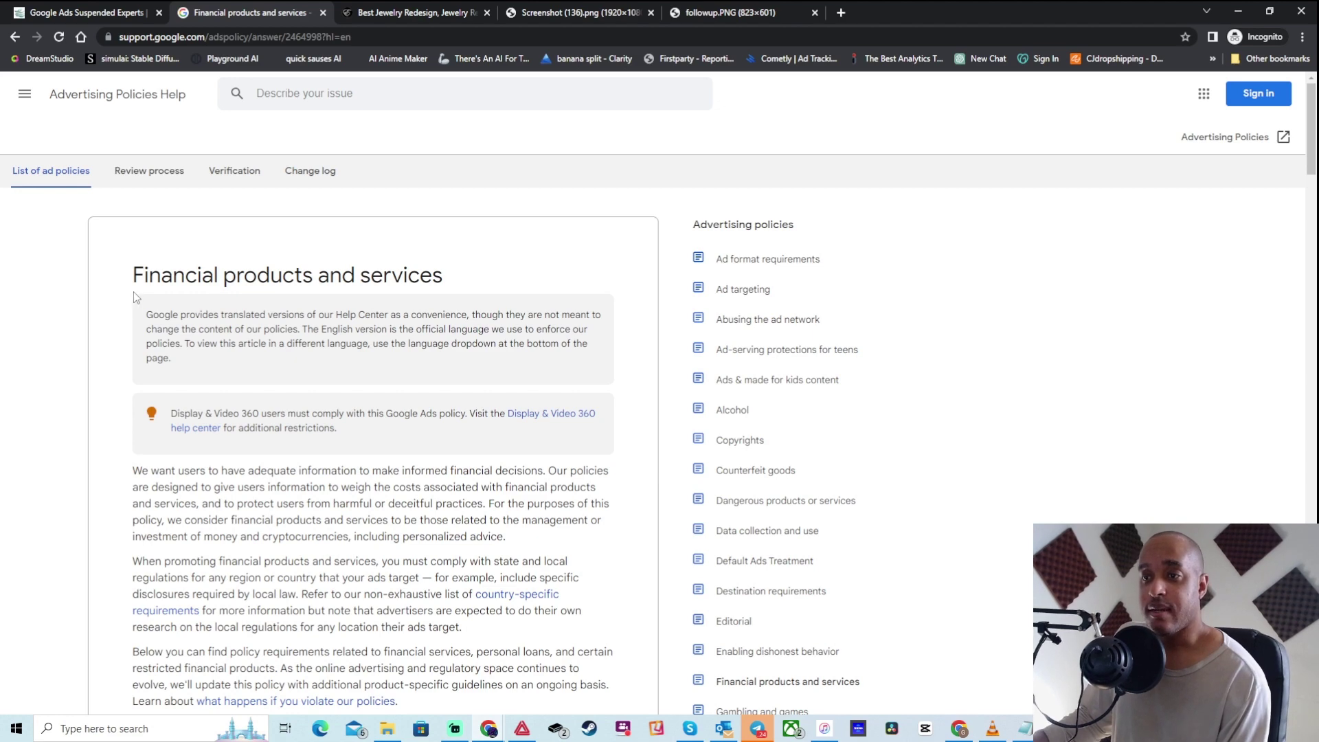
pyautogui.scroll(-3, 338, 282)
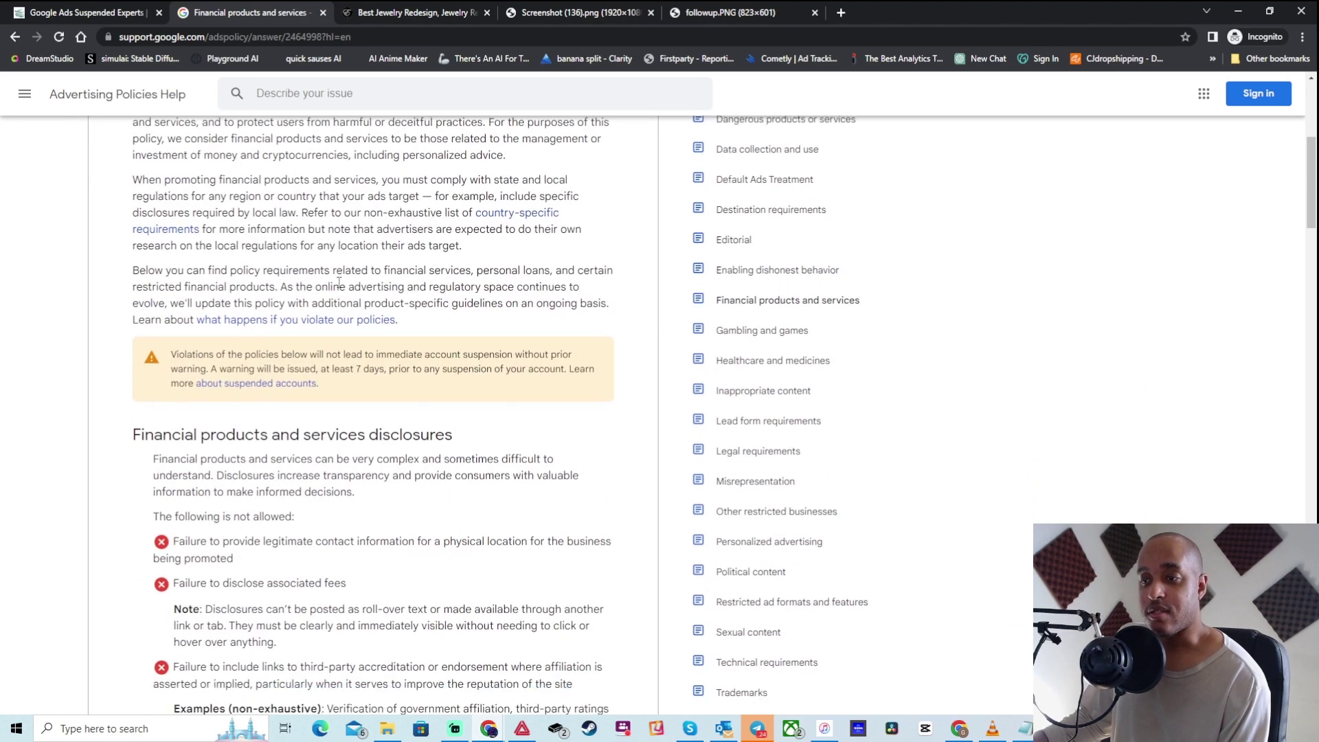
pyautogui.scroll(-2, 338, 281)
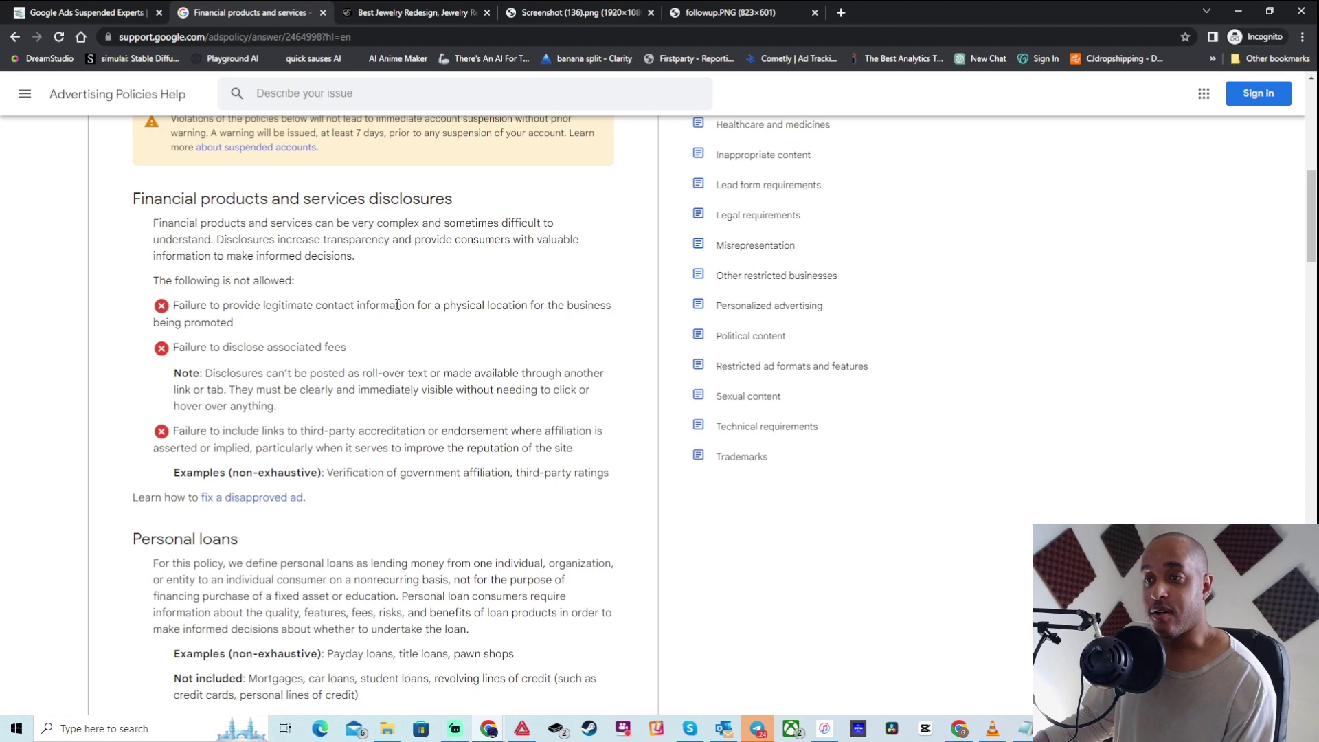
pyautogui.scroll(-3, 297, 266)
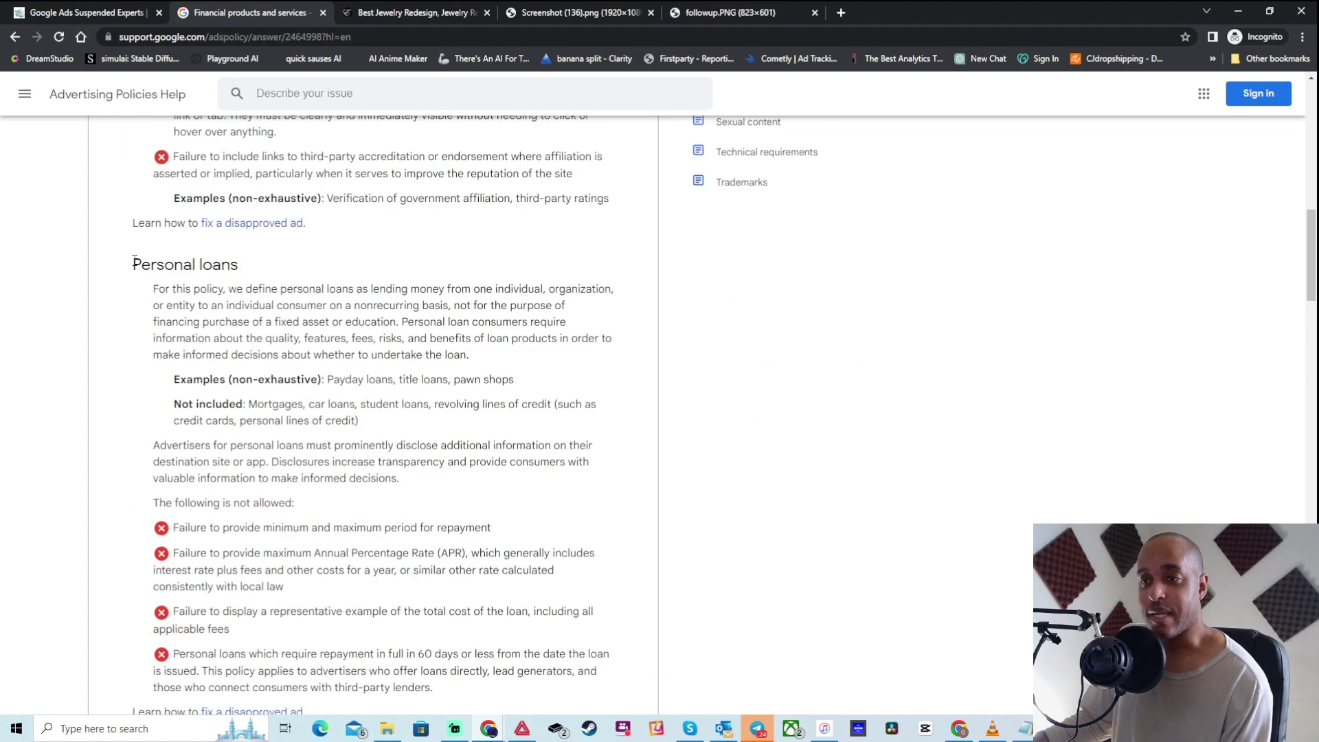
pyautogui.moveTo(132, 261); pyautogui.dragTo(324, 289)
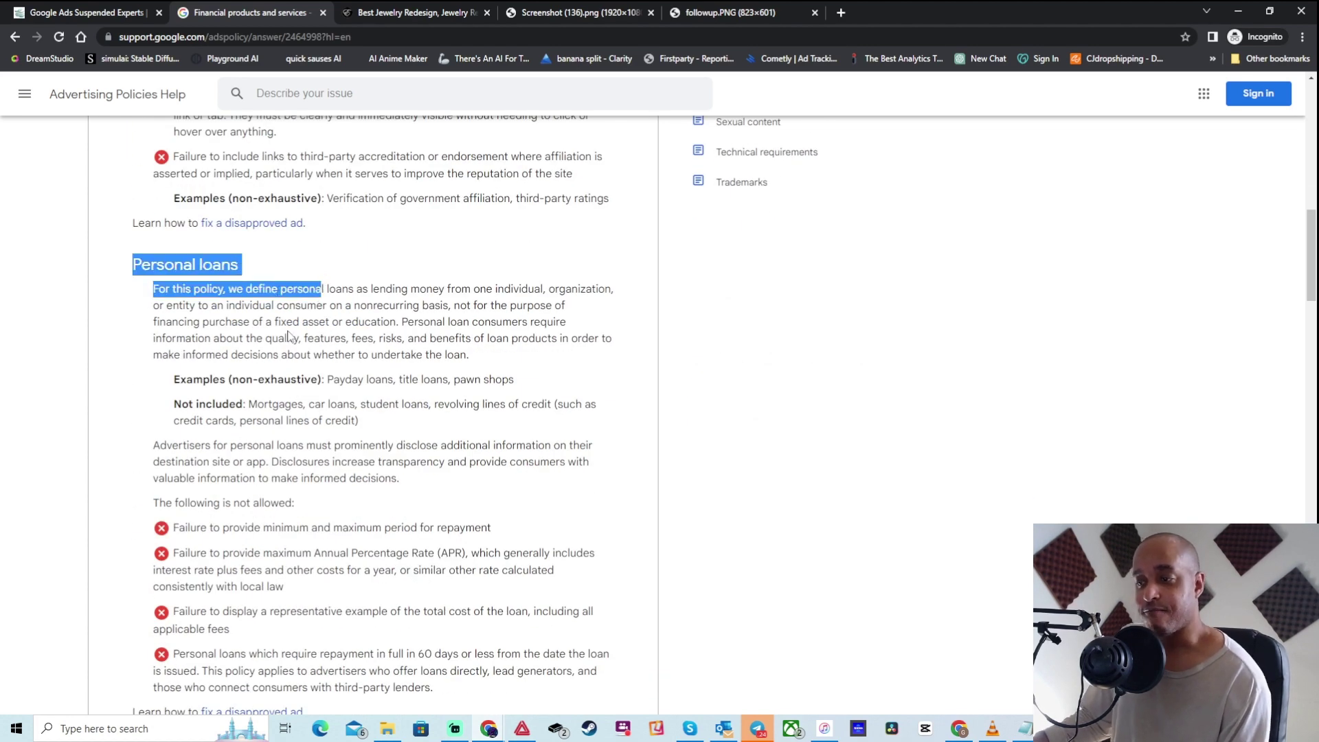
pyautogui.click(273, 357)
pyautogui.moveTo(441, 379); pyautogui.dragTo(516, 379)
pyautogui.click(349, 373)
pyautogui.moveTo(187, 378); pyautogui.dragTo(510, 376)
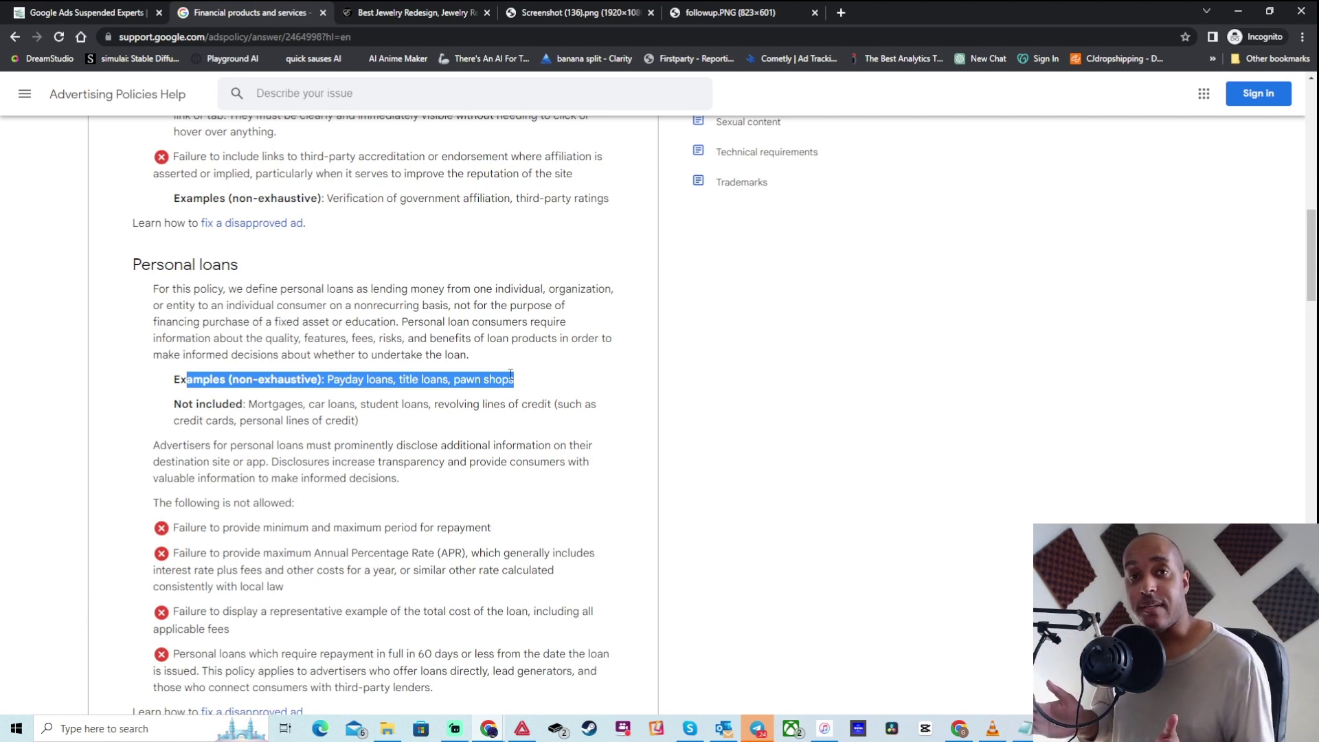
# - Go back to the Enalie Jewelers tab showing its engagement ring listings
pyautogui.click(371, 11)
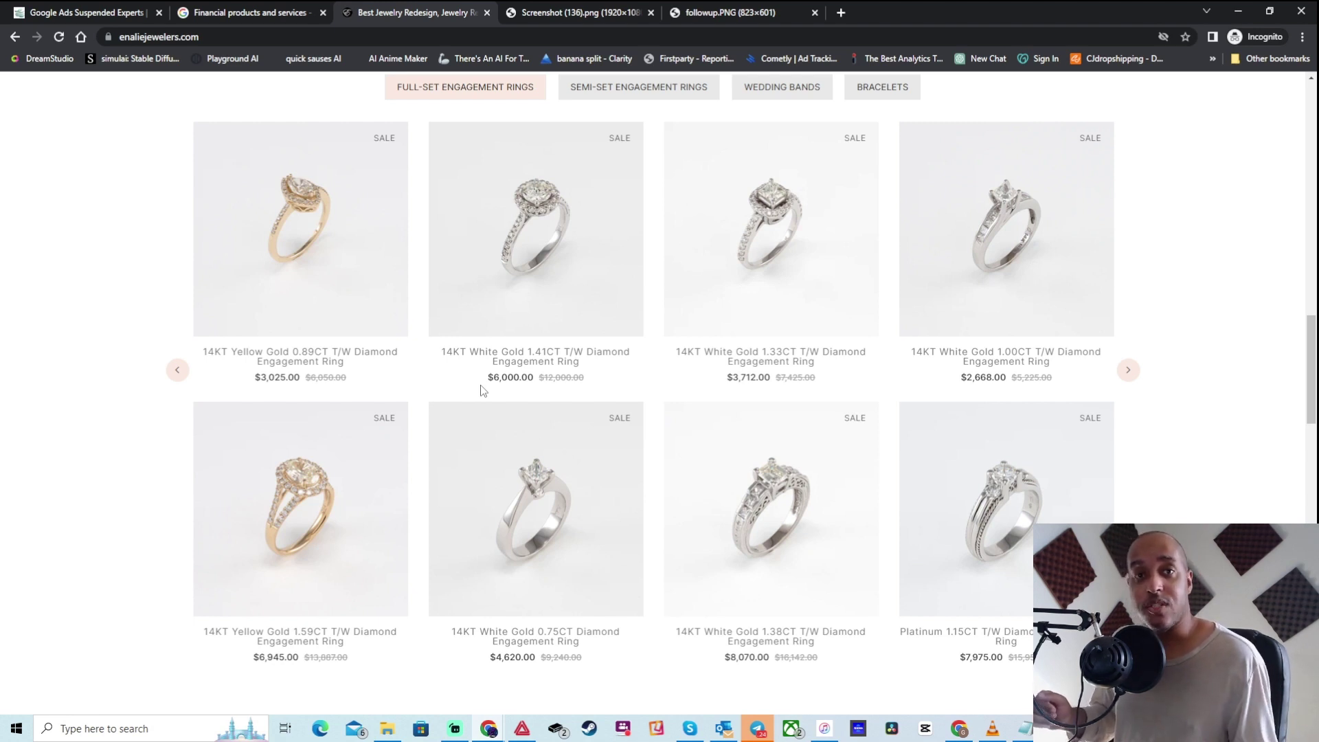
pyautogui.scroll(5, 456, 371)
pyautogui.scroll(-1, 436, 410)
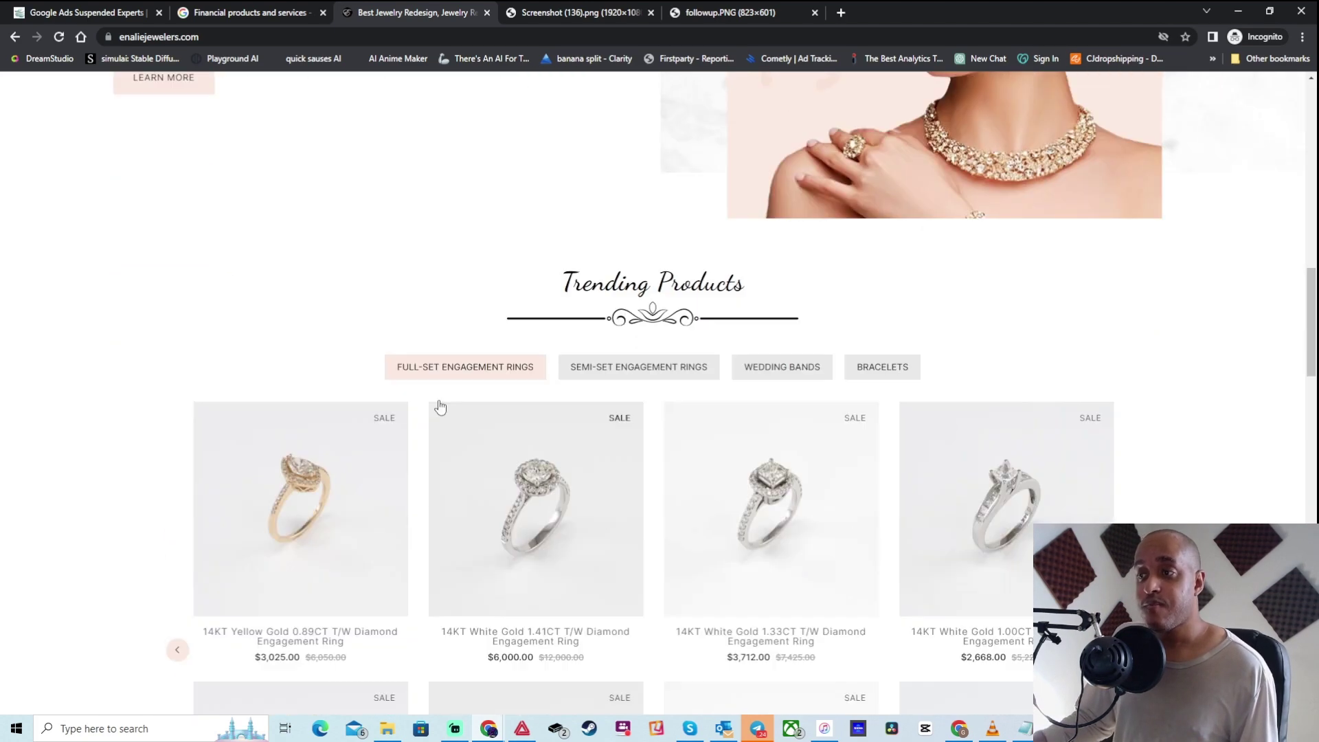
pyautogui.scroll(-8, 440, 409)
pyautogui.scroll(-1, 451, 402)
pyautogui.scroll(3, 451, 403)
pyautogui.scroll(6, 454, 402)
pyautogui.scroll(3, 416, 285)
pyautogui.scroll(4, 451, 206)
# - Open the Shop's All Products page, check the followup.PNG reactivation email, and return
pyautogui.click(641, 131)
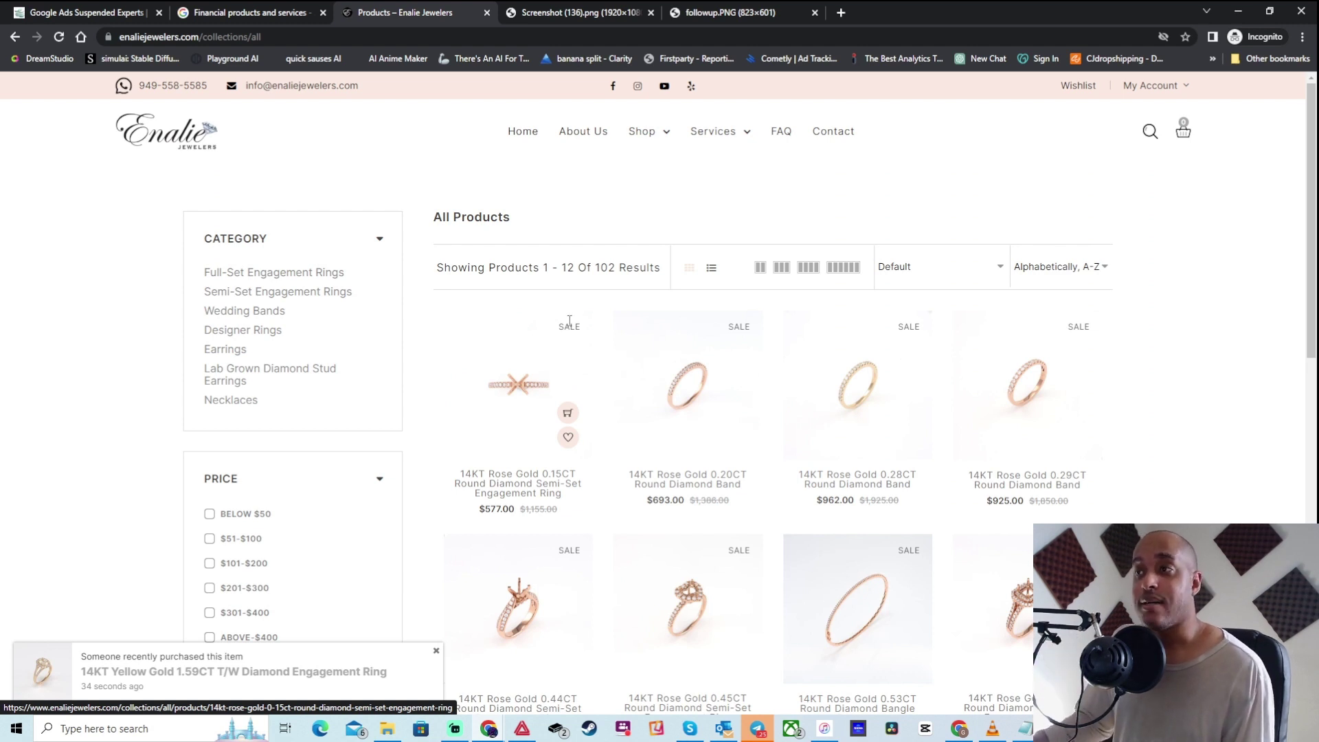
pyautogui.click(705, 14)
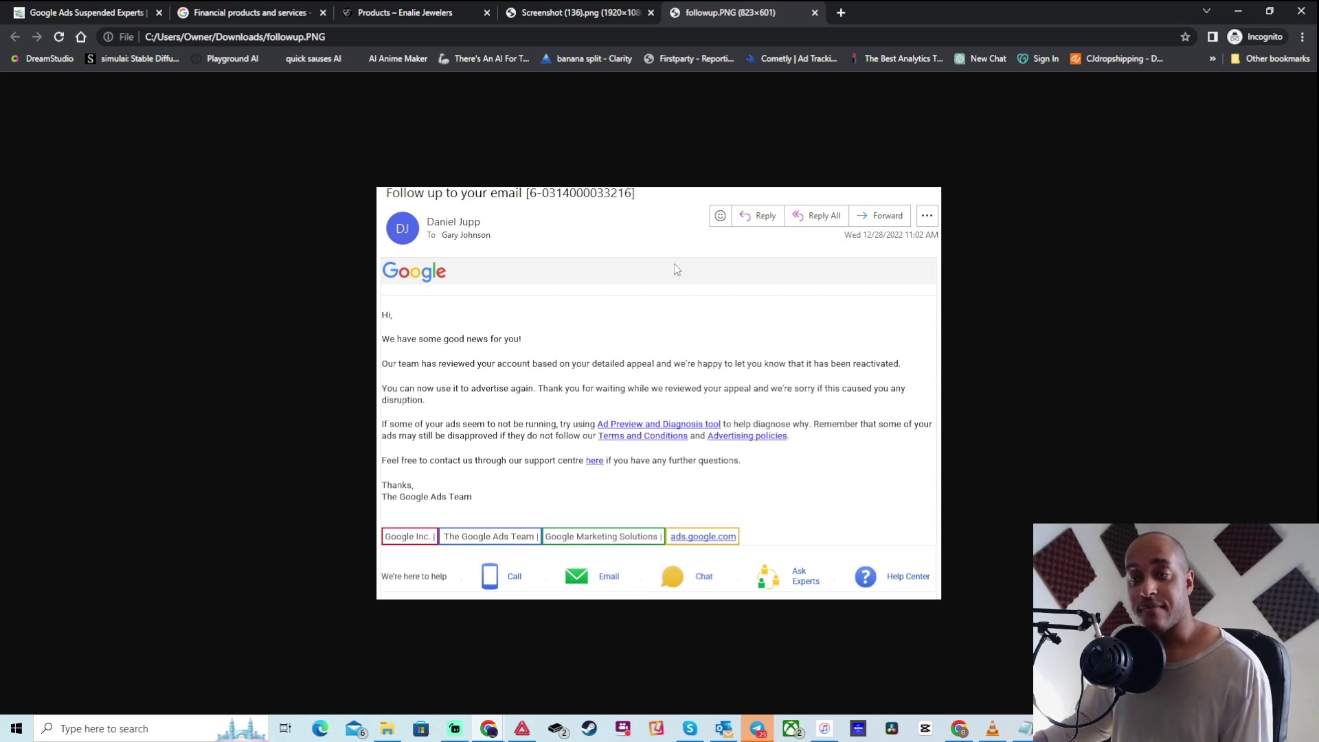
pyautogui.click(408, 17)
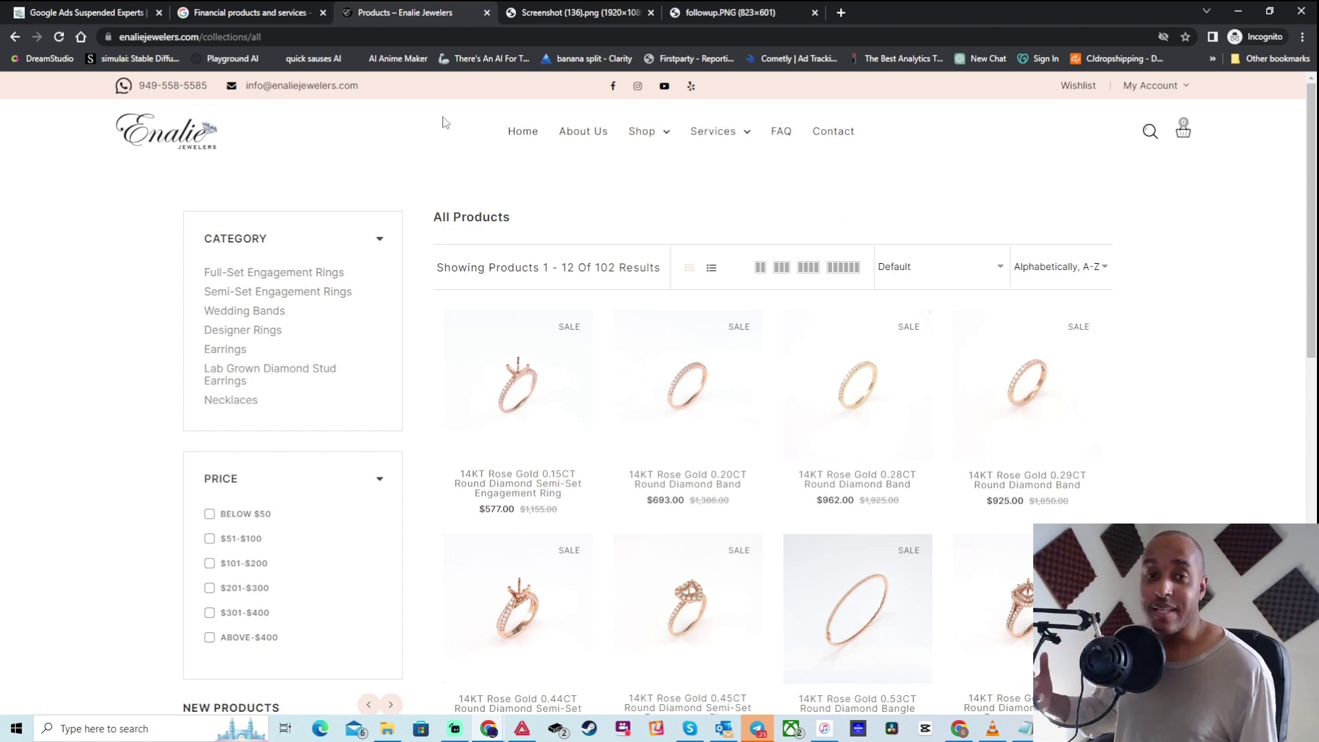
# - Return to the 'Google Ads Suspended Experts' JuppLee homepage tab
pyautogui.click(89, 15)
pyautogui.moveTo(659, 124)
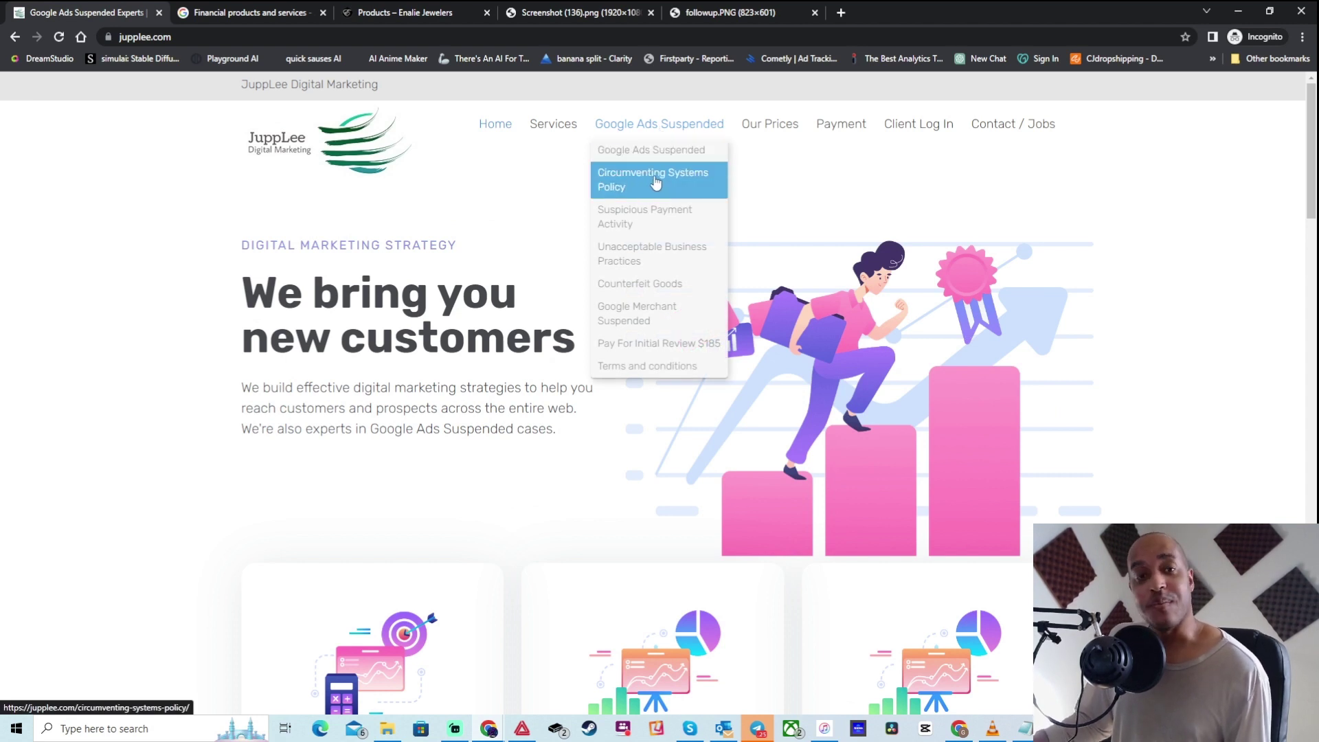